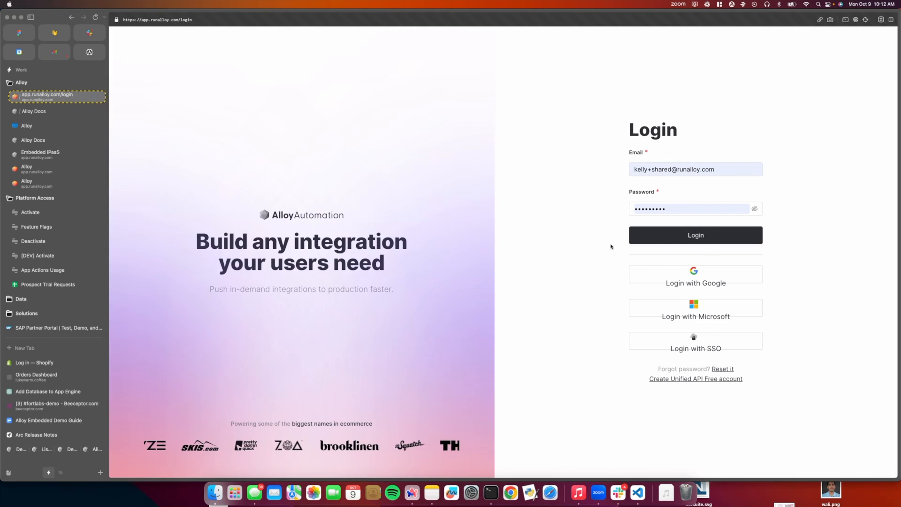
# Step: Log in to Alloy with the filled-in credentials, and sign in to Shopify to open the 1-shop-example store
pyautogui.click(639, 236)
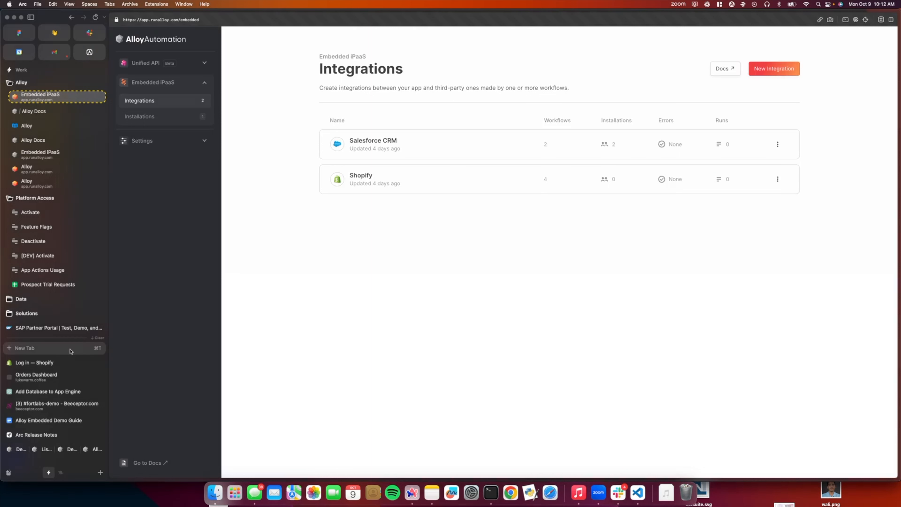
pyautogui.click(32, 363)
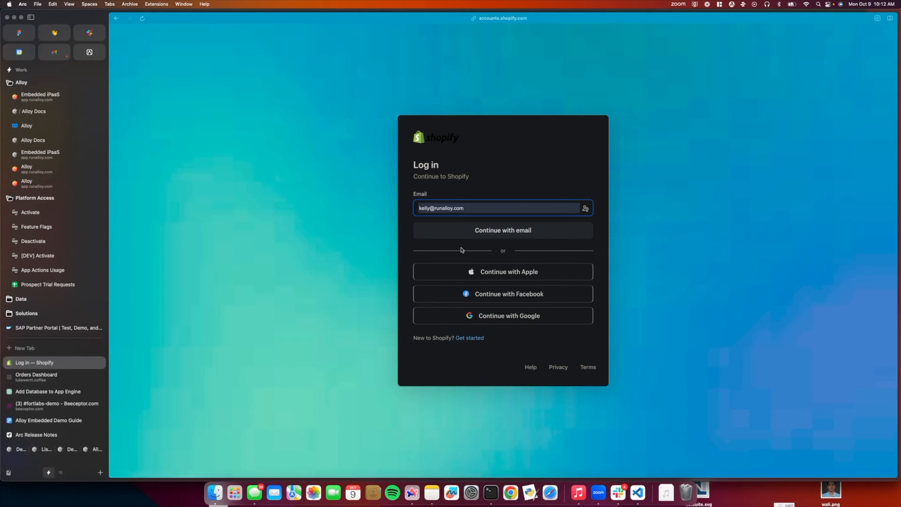
pyautogui.click(459, 231)
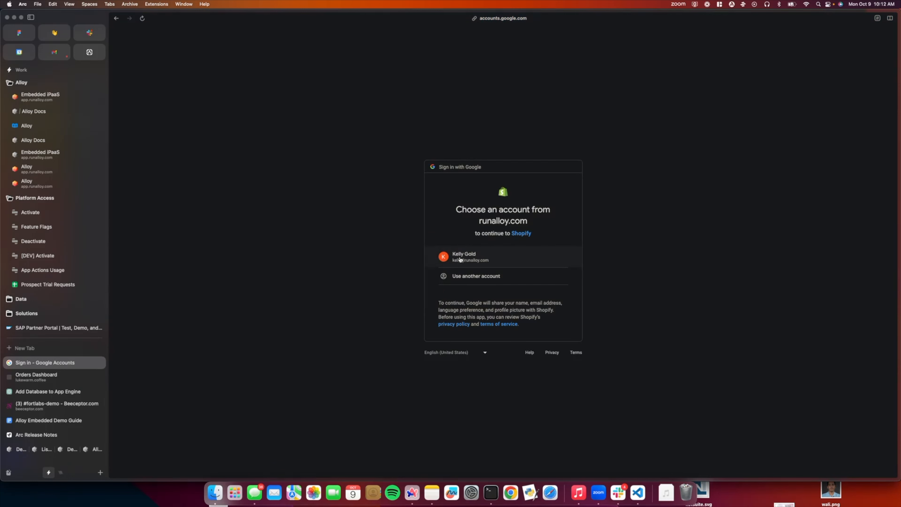
pyautogui.click(460, 259)
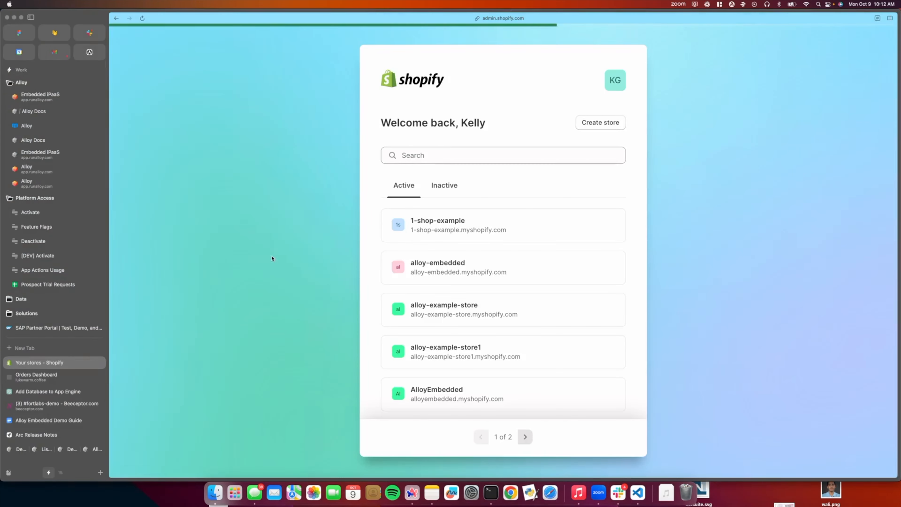
pyautogui.click(426, 229)
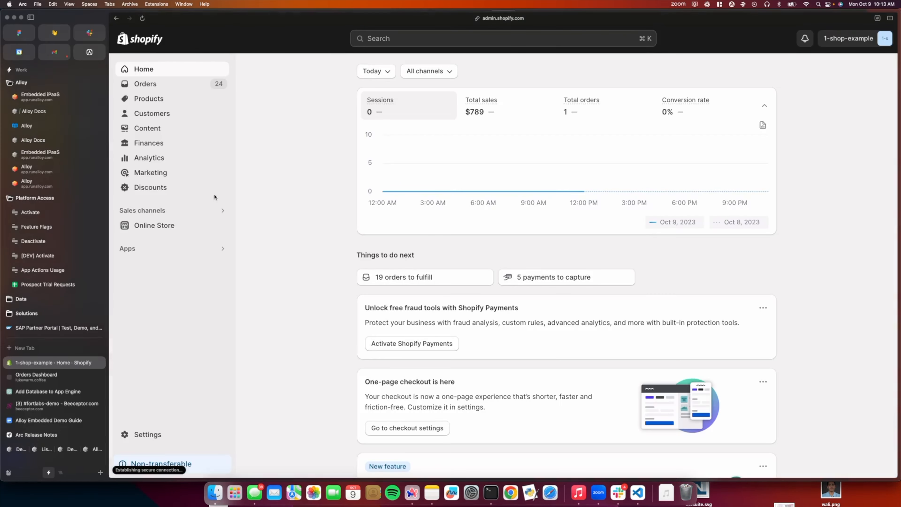
# Step: Generate a new Development Environment API key in the Alloy settings
pyautogui.click(64, 98)
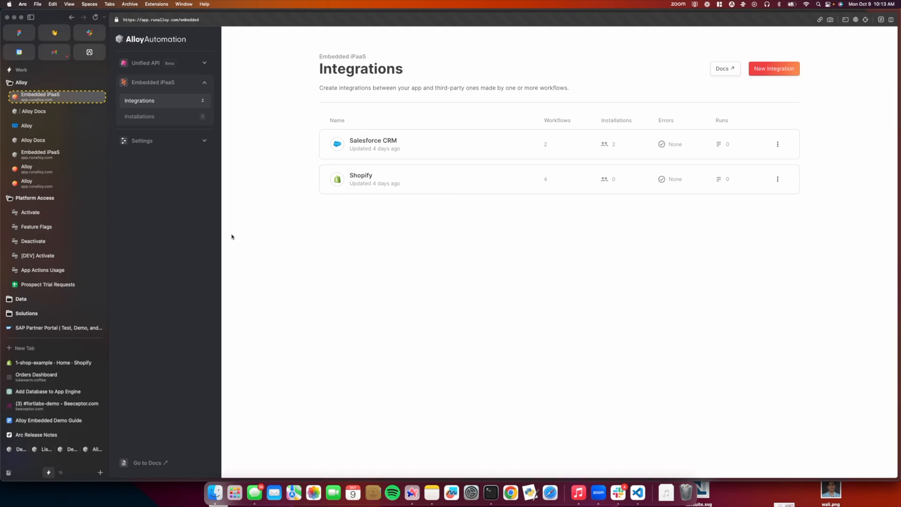
pyautogui.click(149, 141)
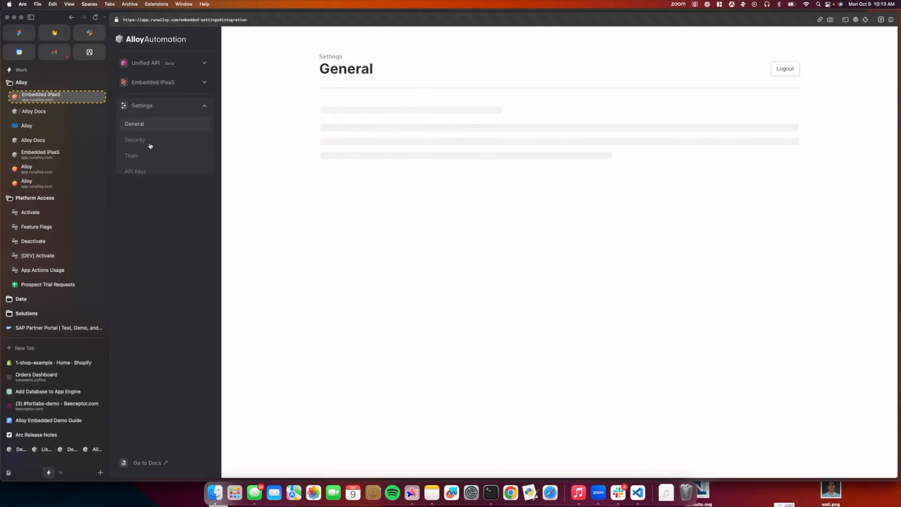
pyautogui.click(153, 172)
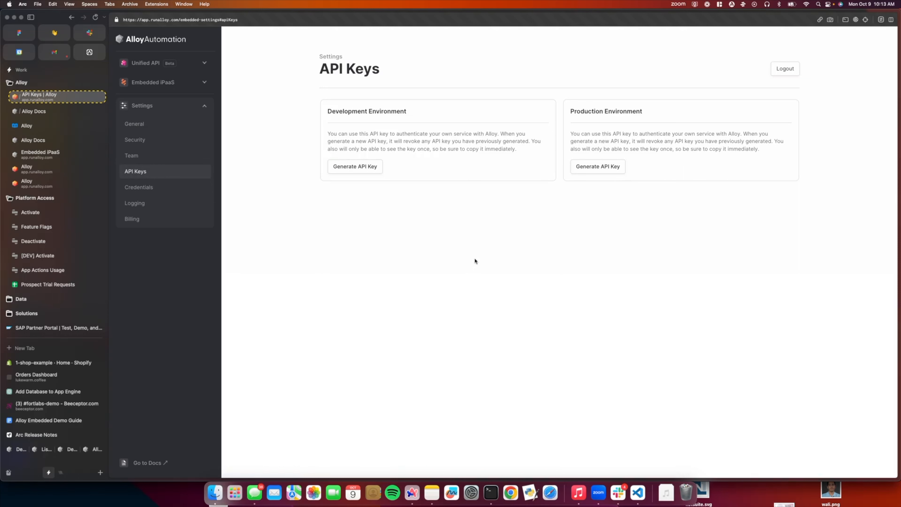
pyautogui.click(344, 167)
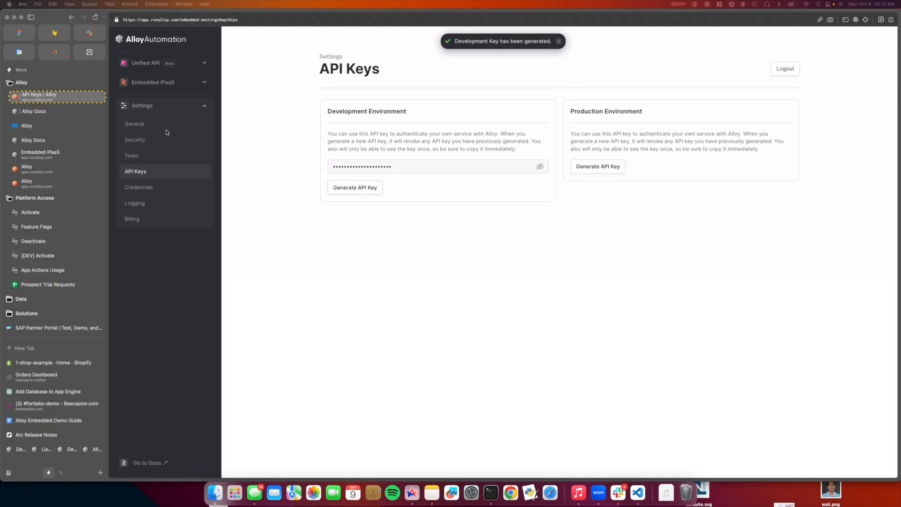
# Step: Submit the Alloy API key in the lukewarm.coffee demo app and open the Shopify integration's workflow selection
pyautogui.click(35, 376)
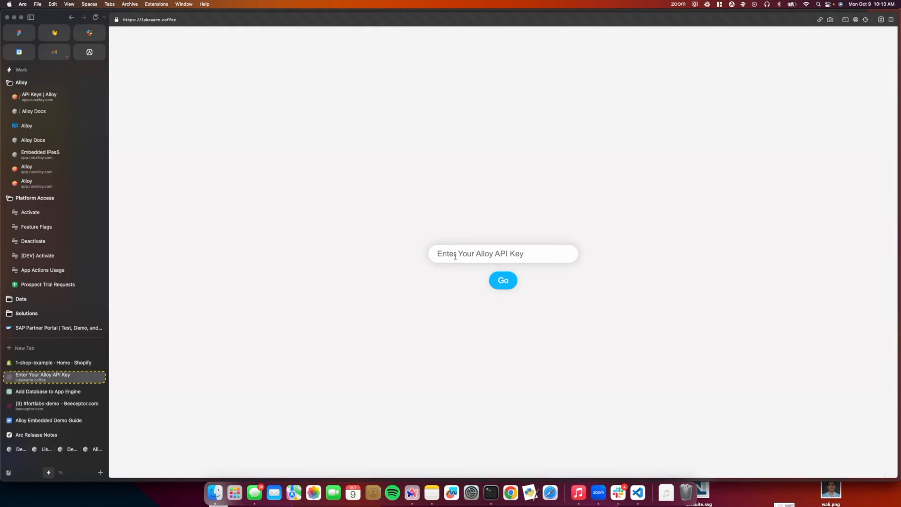
pyautogui.press('super+v')
pyautogui.click(506, 284)
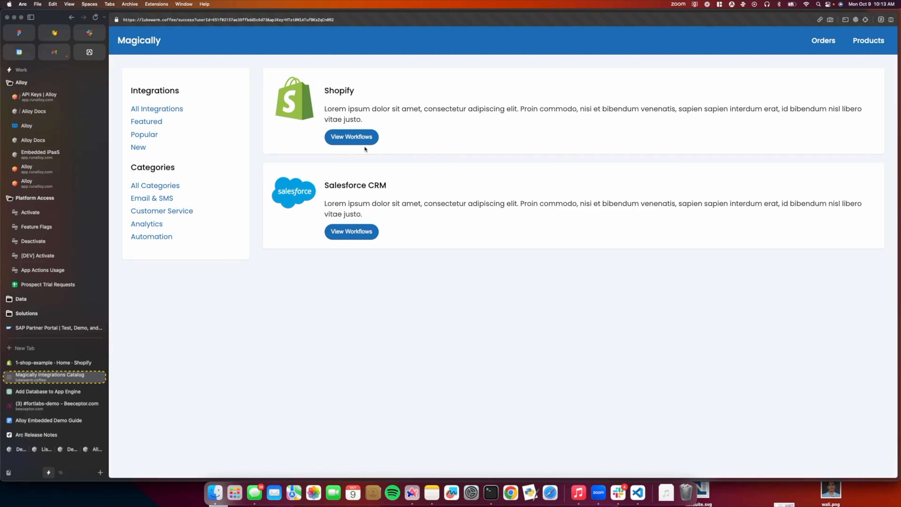
pyautogui.click(356, 140)
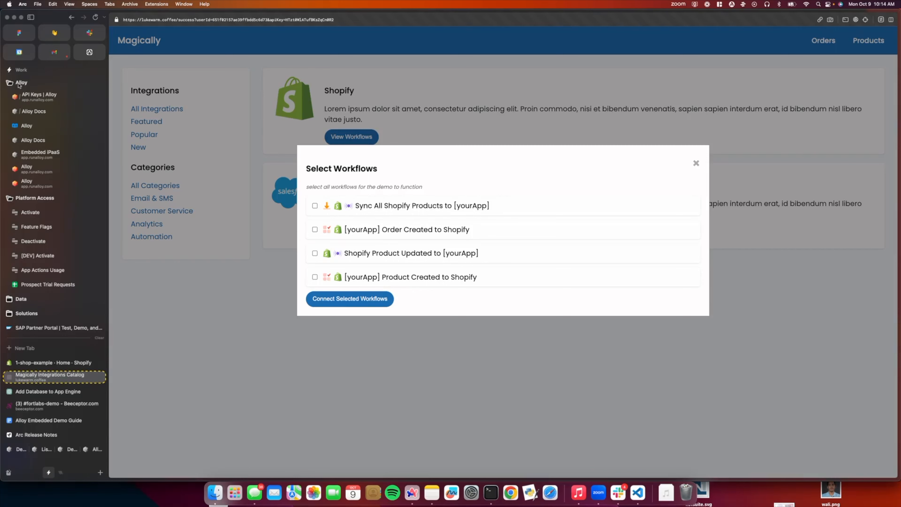
# Step: Return to Alloy's Embedded iPaaS integrations and open the Shopify integration to view its workflows
pyautogui.click(46, 98)
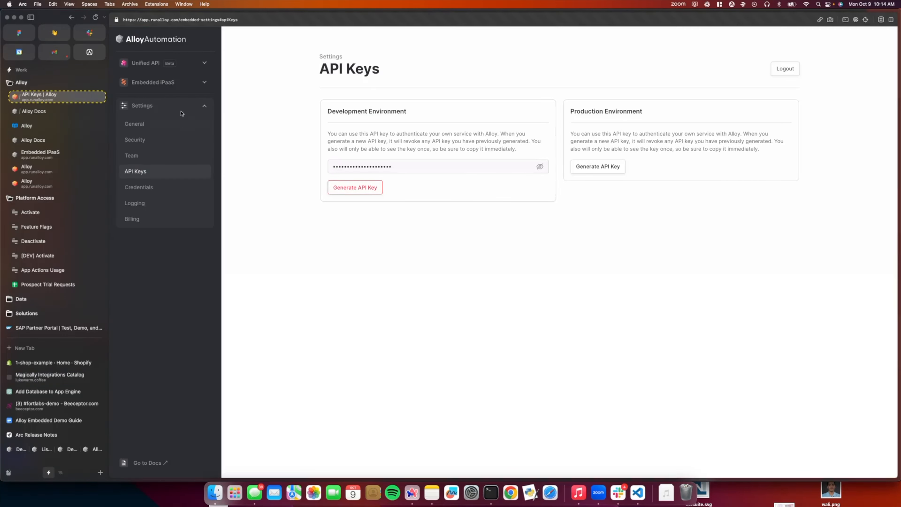
pyautogui.click(179, 84)
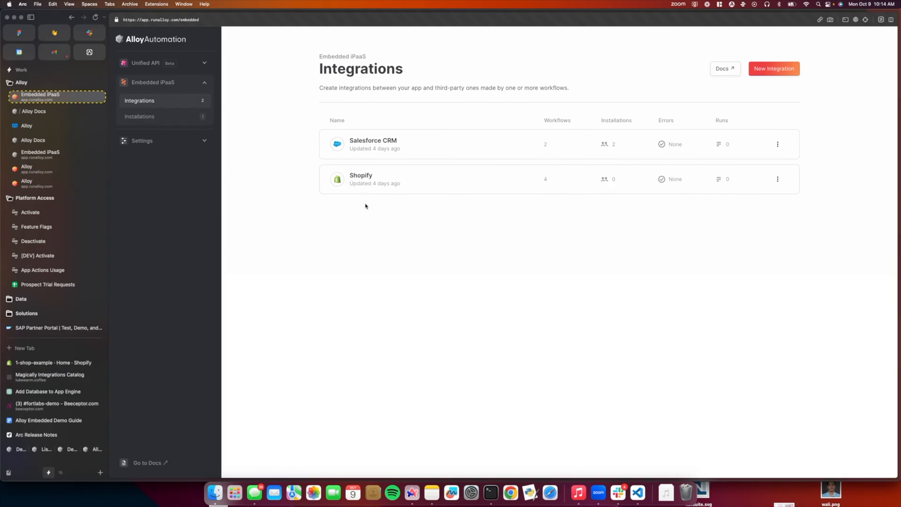
pyautogui.click(361, 180)
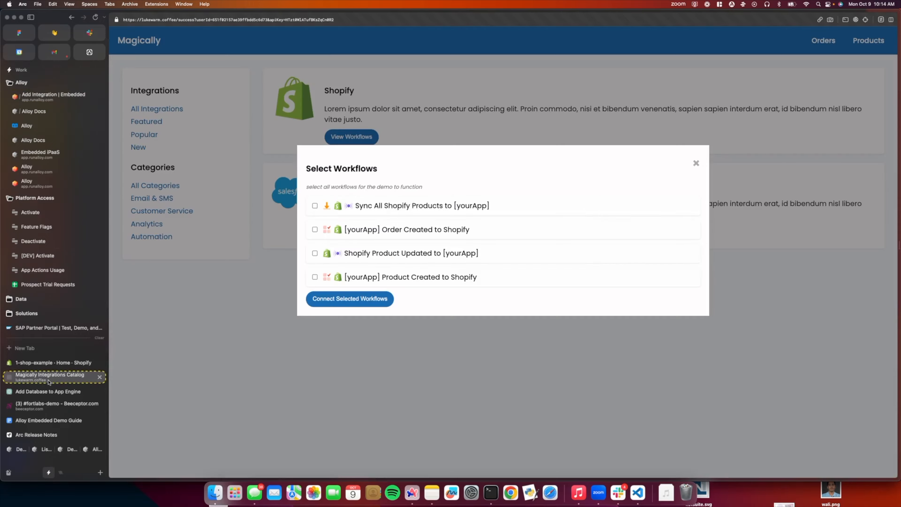
# Step: Select all four Shopify workflows in the Magically integrations catalog and start connecting them
pyautogui.click(49, 378)
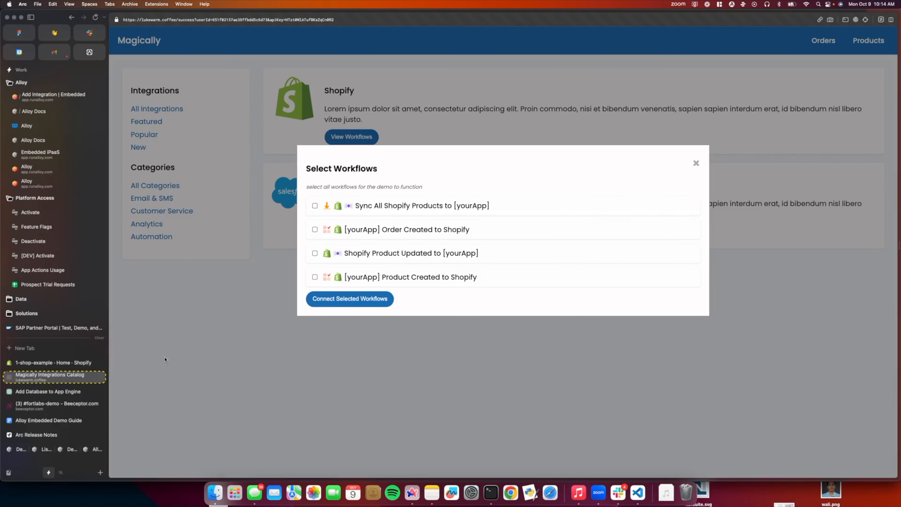
pyautogui.click(315, 206)
pyautogui.click(315, 229)
pyautogui.click(314, 253)
pyautogui.click(314, 276)
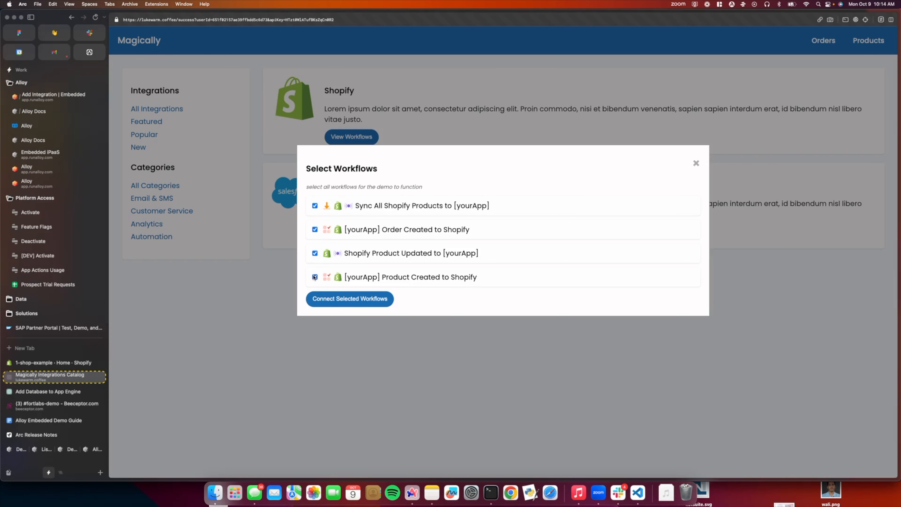
pyautogui.click(349, 300)
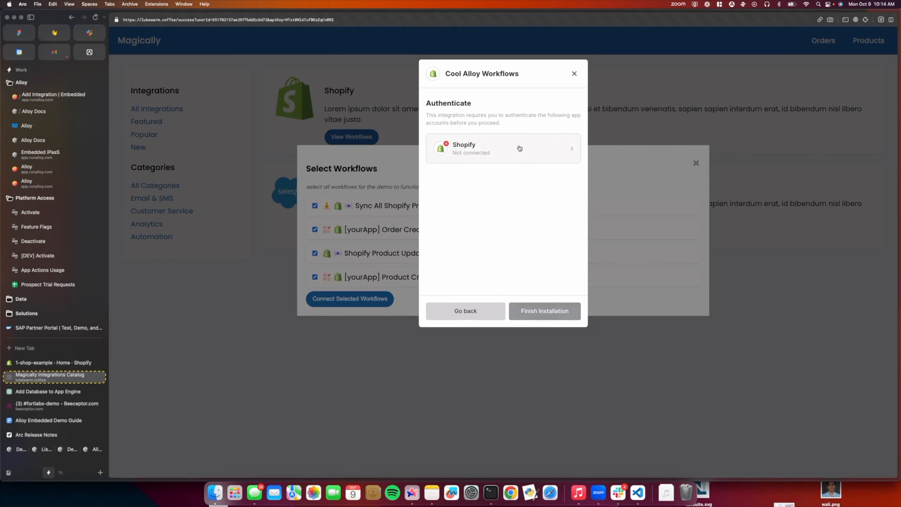
# Step: Connect a Shopify account to the integration using the shop subdomain 1-shop-example
pyautogui.click(521, 149)
pyautogui.scroll(-2, 497, 213)
pyautogui.click(468, 261)
pyautogui.write('1-shop-exam')
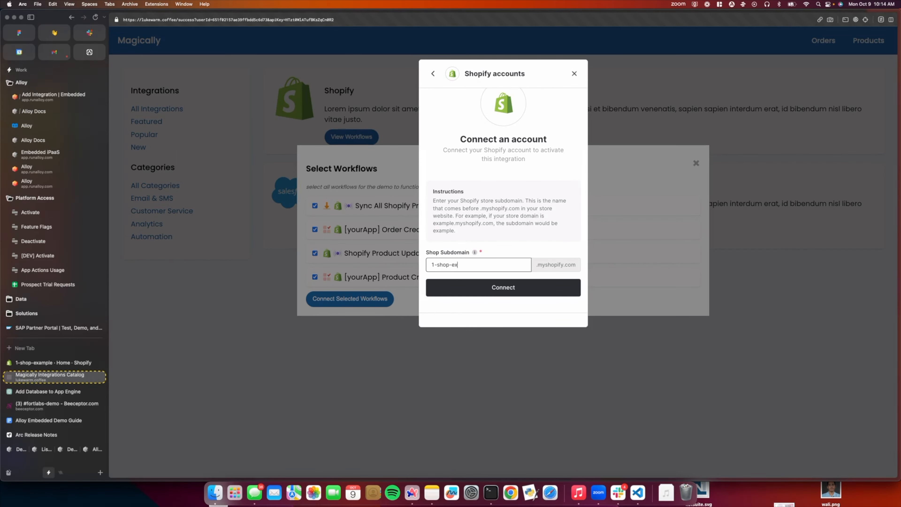
pyautogui.write('ple')
pyautogui.click(488, 288)
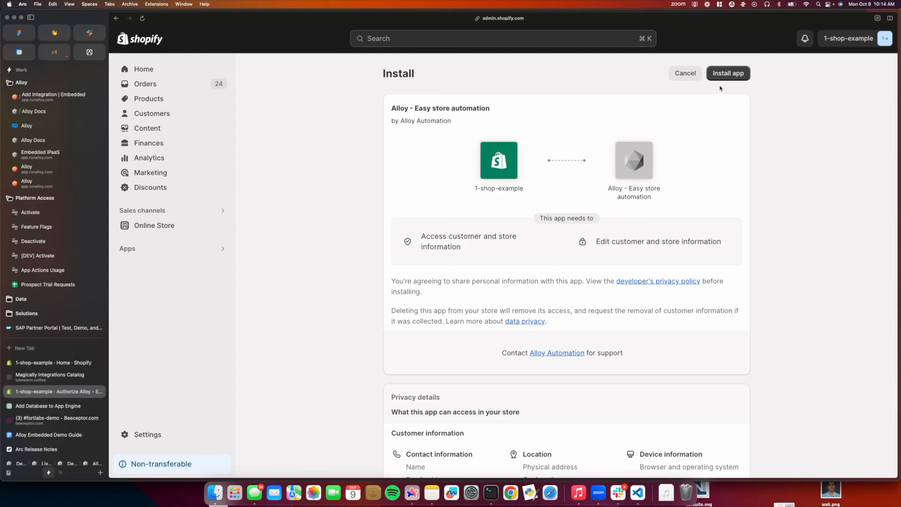
# Step: Install the Alloy app on the Shopify store and finish installing the integration in Magically
pyautogui.click(724, 76)
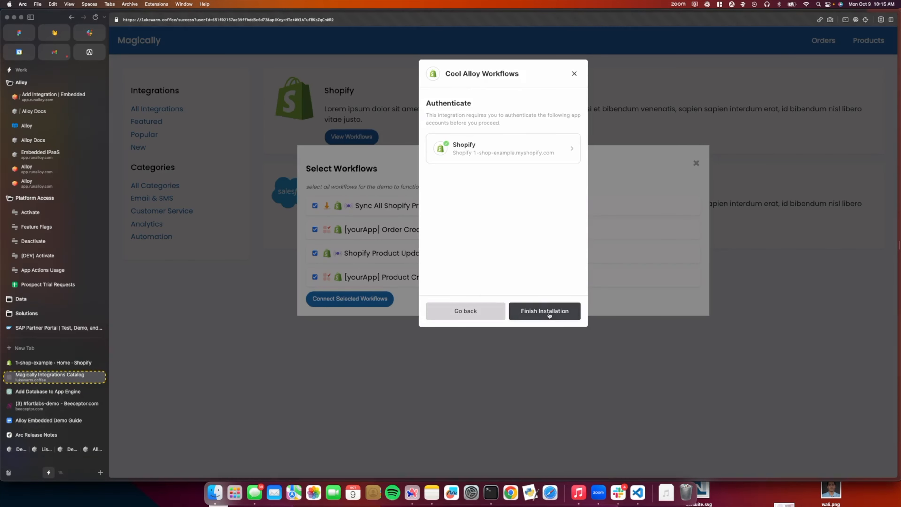
pyautogui.click(545, 311)
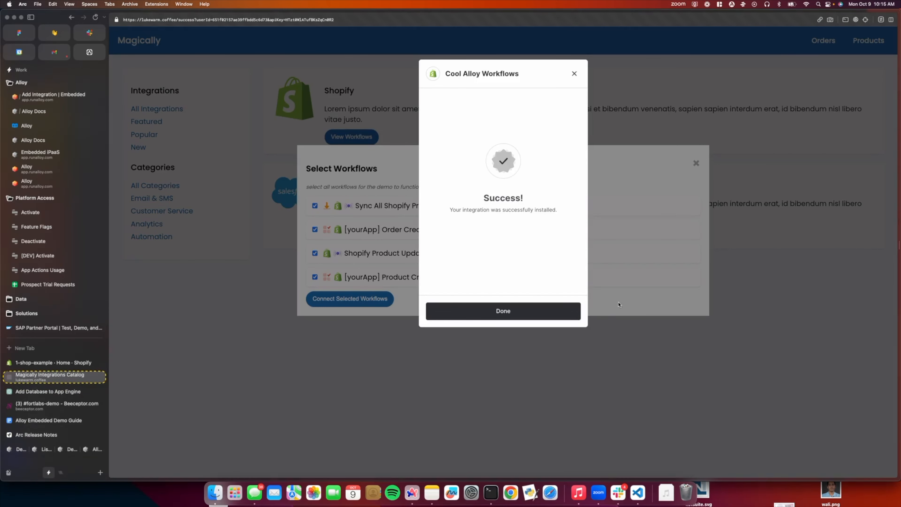
pyautogui.click(517, 308)
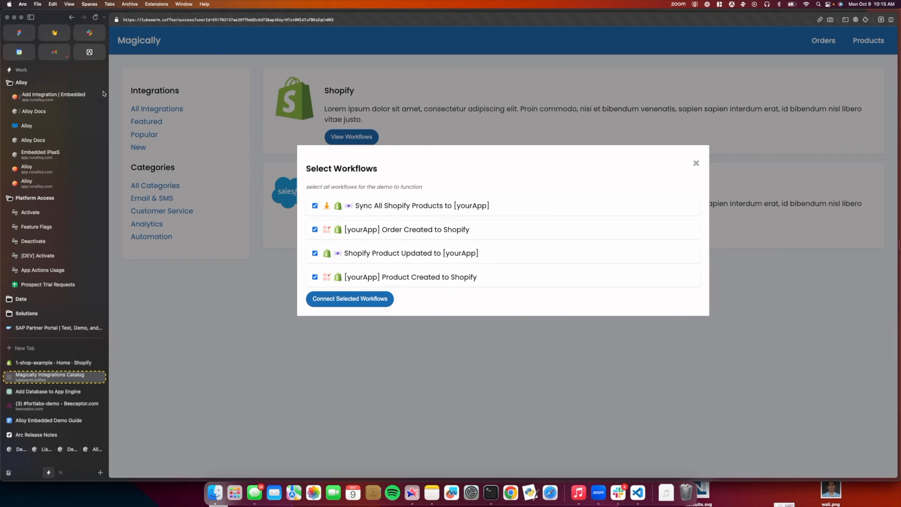
# Step: Reload the Shopify integration in Alloy, examine its installations and return to its list of workflows
pyautogui.click(54, 95)
pyautogui.press('super+r')
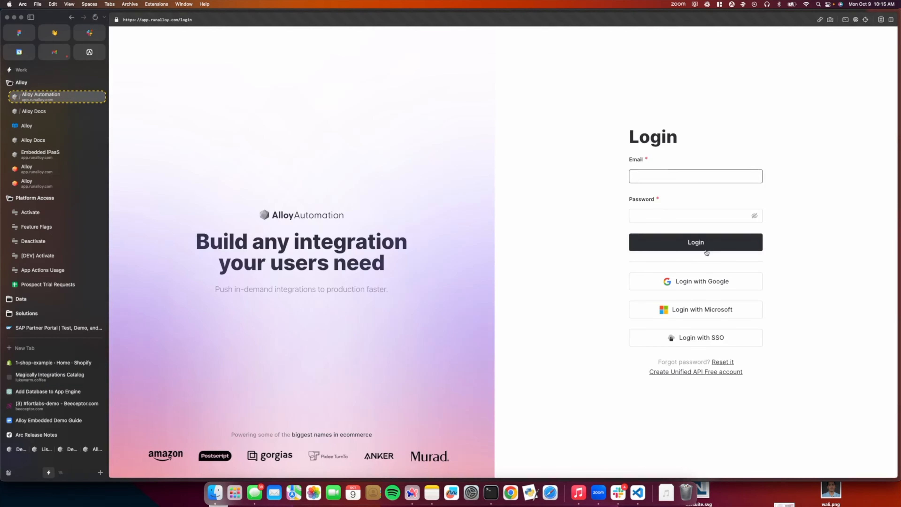
pyautogui.click(706, 250)
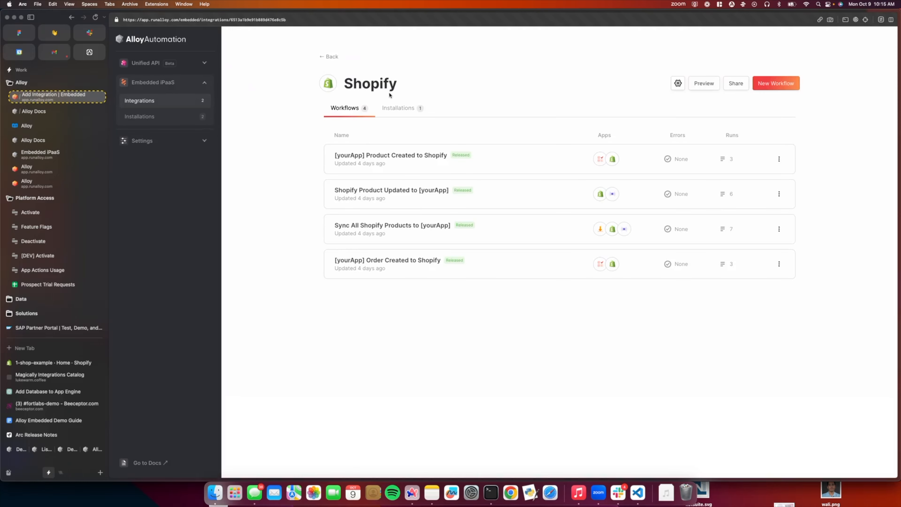
pyautogui.click(397, 107)
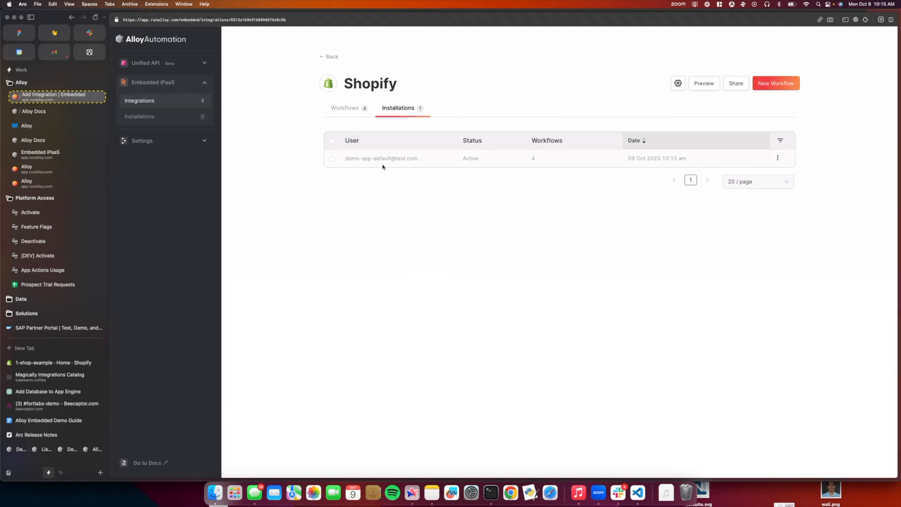
pyautogui.click(353, 107)
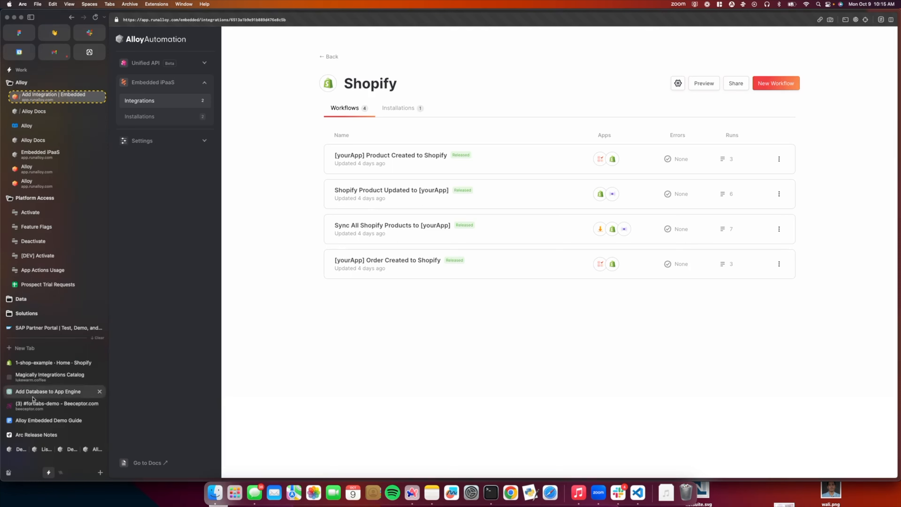
# Step: Close the workflow selection in Magically and open the Products Dashboard
pyautogui.click(44, 381)
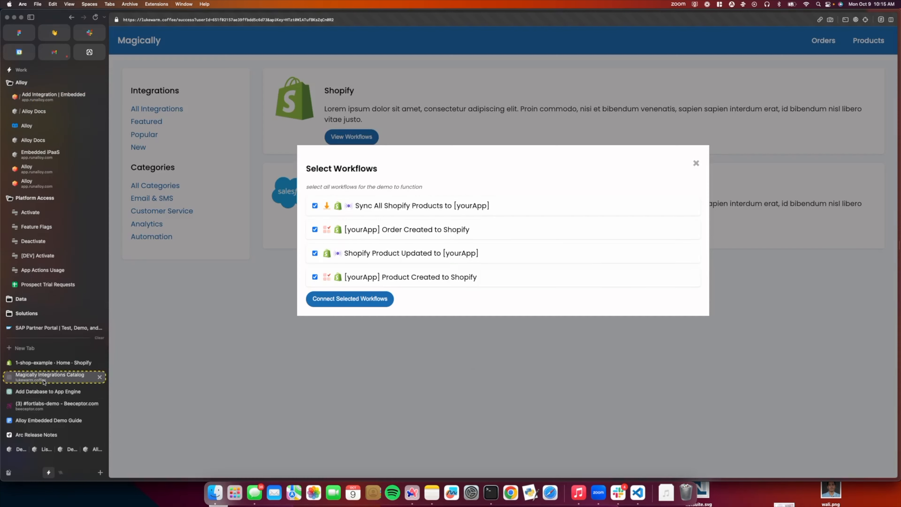
pyautogui.click(696, 164)
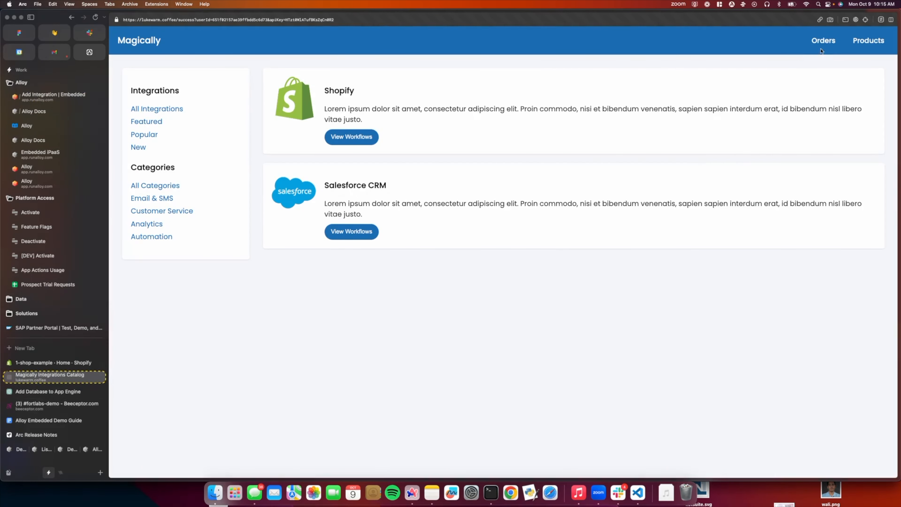
pyautogui.click(823, 42)
pyautogui.click(869, 45)
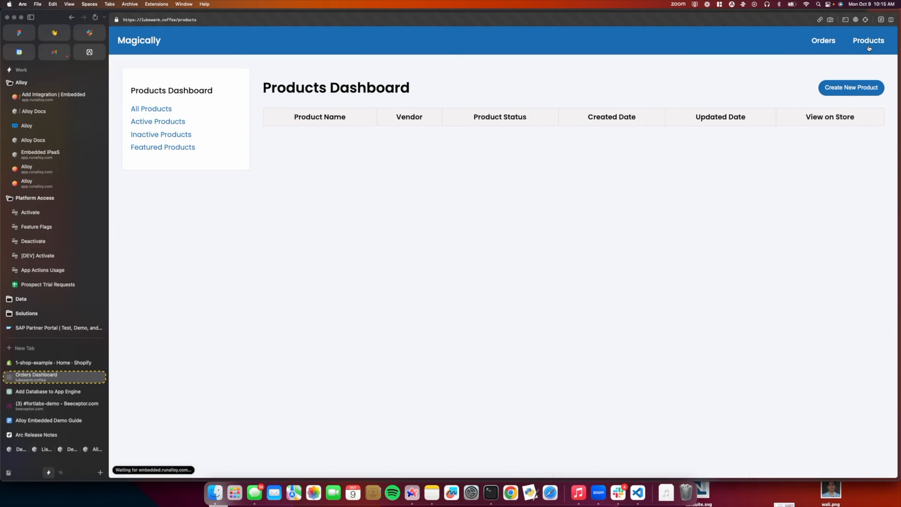
# Step: Create and save a new product in the Products Dashboard using auto-filled details
pyautogui.click(850, 86)
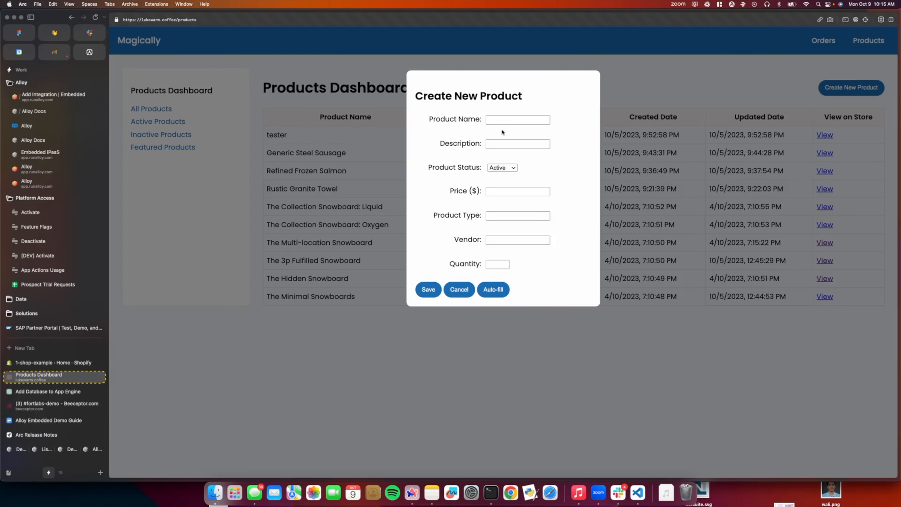
pyautogui.click(496, 288)
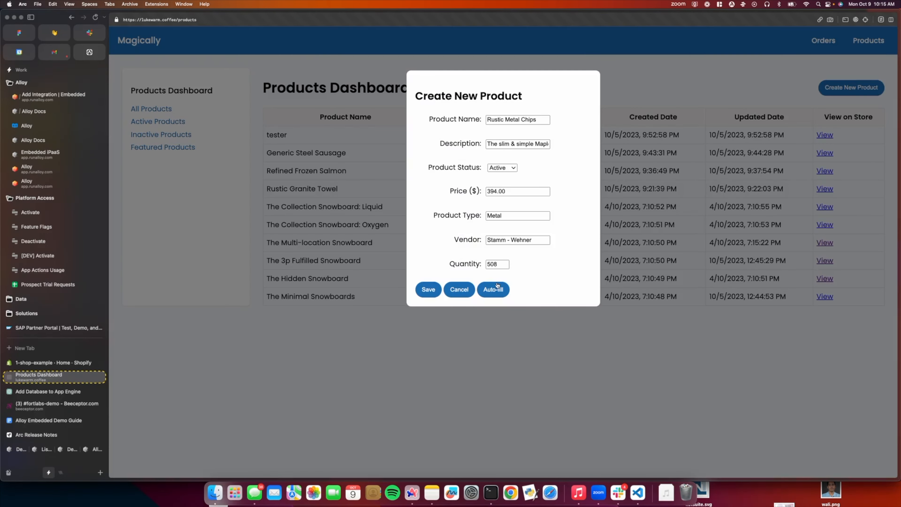
pyautogui.moveTo(484, 121); pyautogui.dragTo(556, 122)
pyautogui.click(556, 124)
pyautogui.click(427, 289)
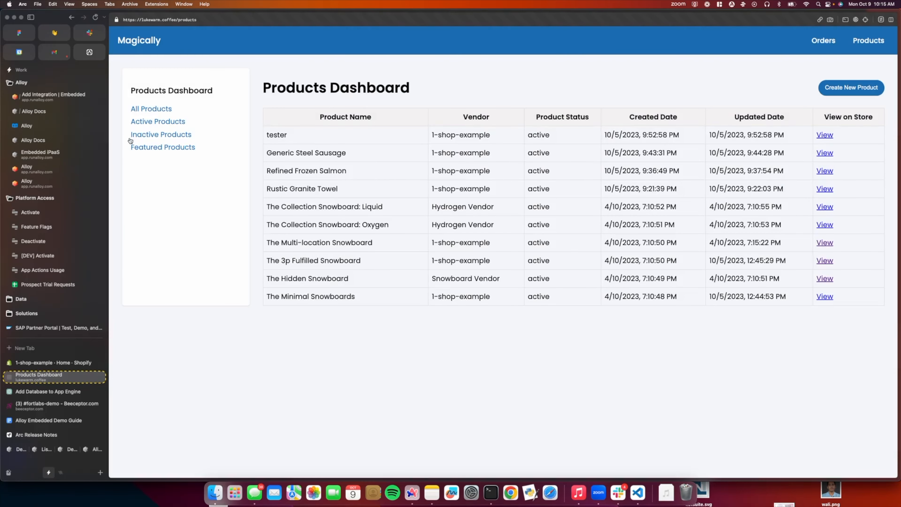
# Step: Refresh the product list in the Shopify admin, view the Rustic Granite Towel product and return to the list
pyautogui.click(29, 362)
pyautogui.click(148, 99)
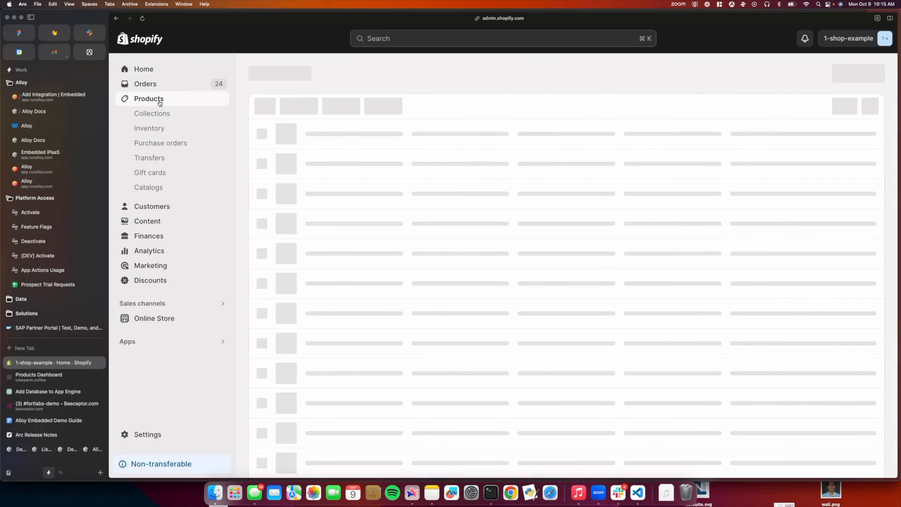
pyautogui.press('super+r')
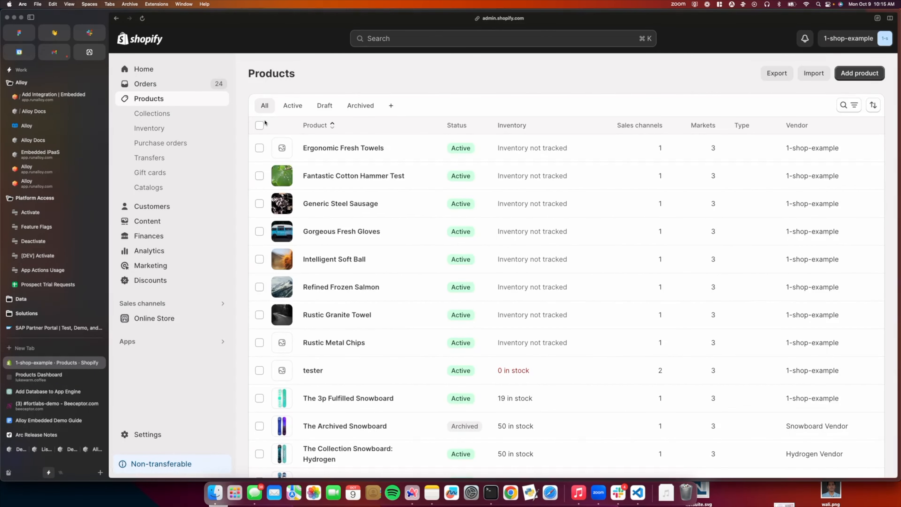
pyautogui.click(331, 316)
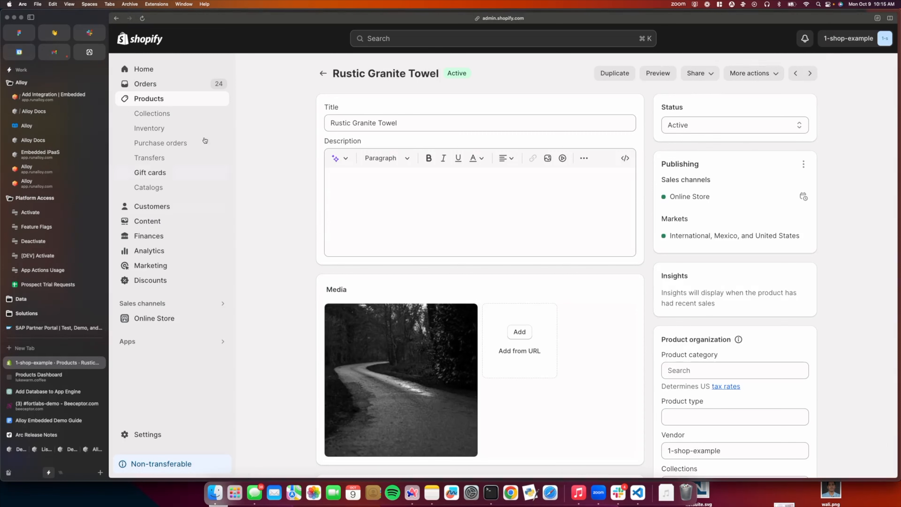
pyautogui.click(168, 100)
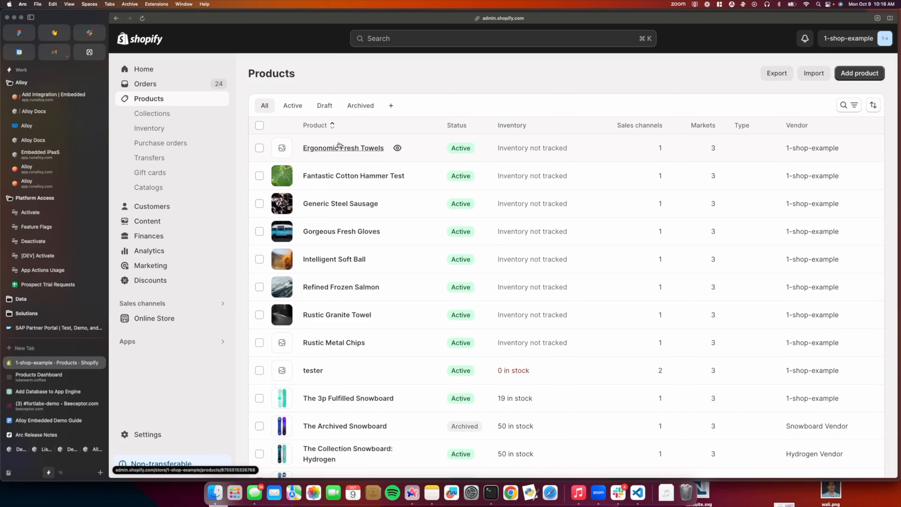
# Step: Reload Alloy's Shopify integration and examine the "Creates a new Product" block in the latest run log of the [yourApp] Product Created to Shopify workflow
pyautogui.click(53, 96)
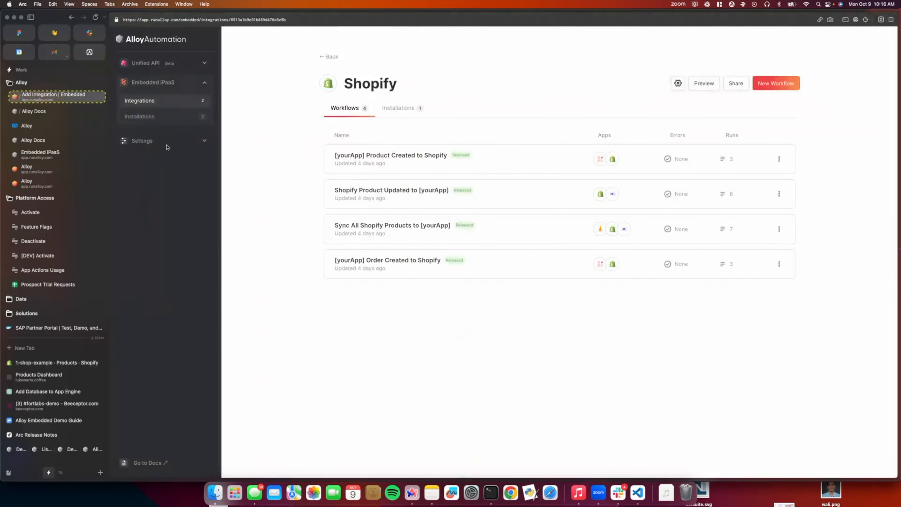
pyautogui.press('super+r')
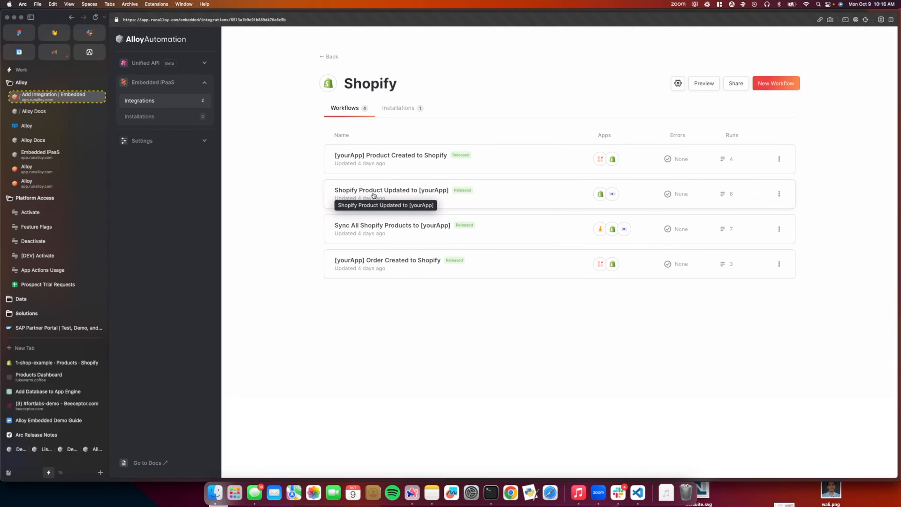
pyautogui.click(385, 159)
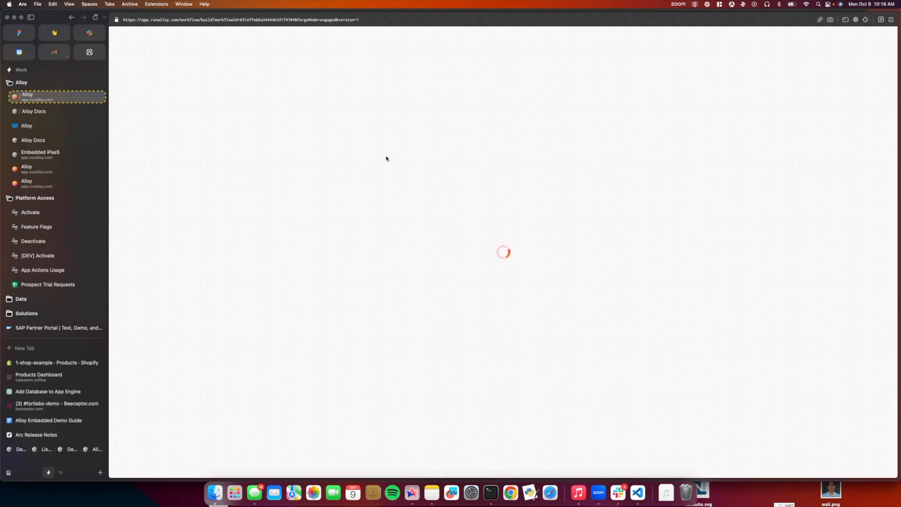
pyautogui.click(846, 42)
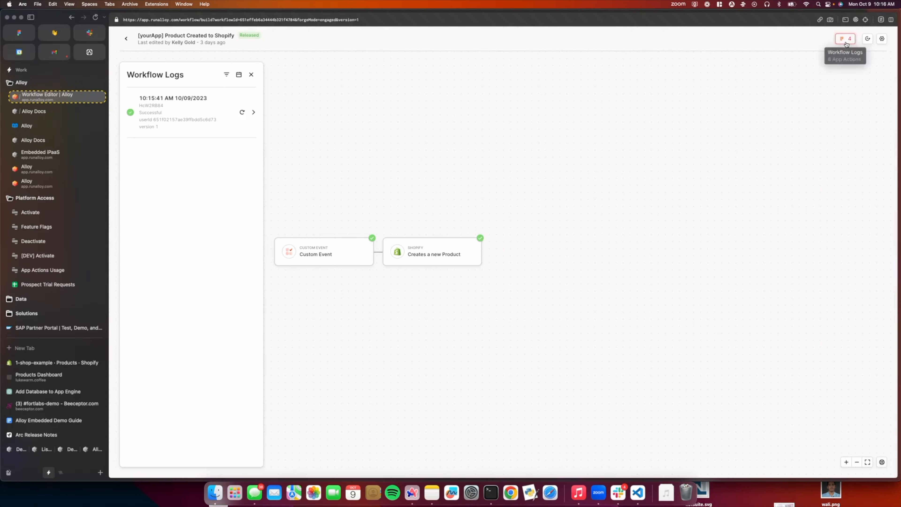
pyautogui.click(198, 118)
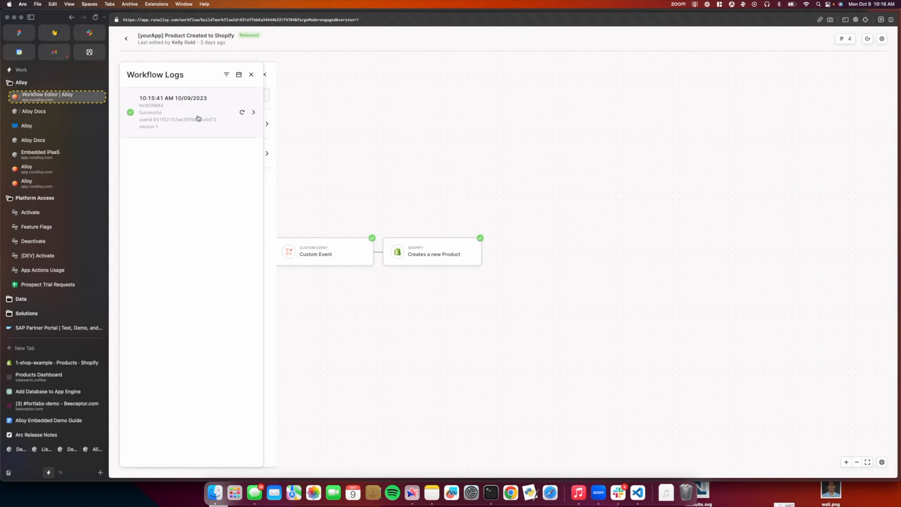
pyautogui.click(335, 156)
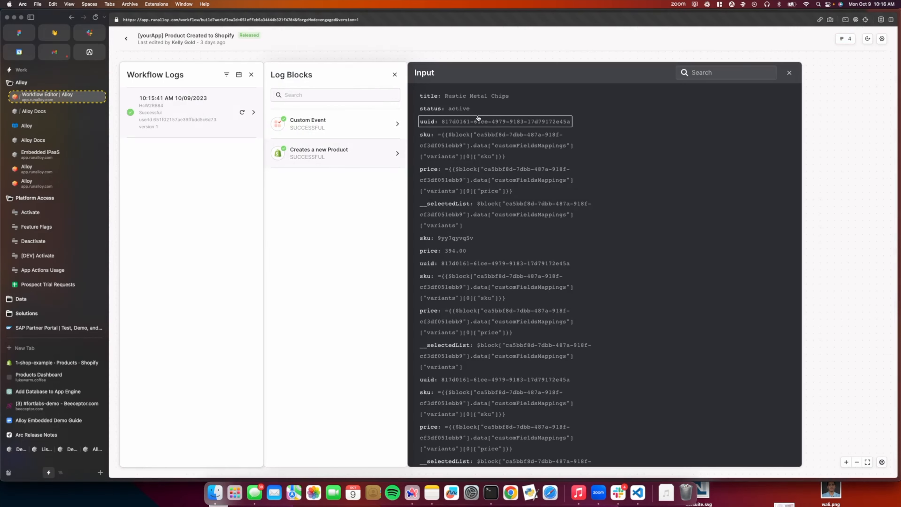
pyautogui.scroll(-15, 478, 178)
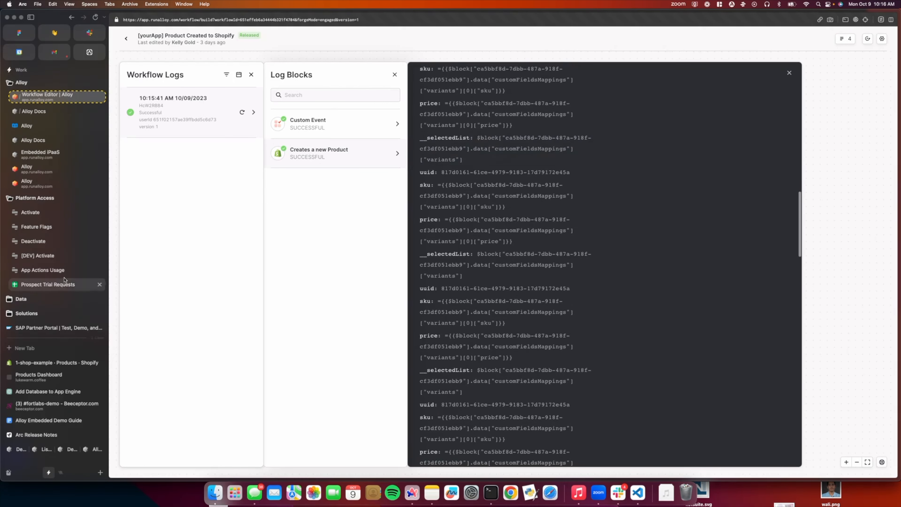
# Step: View the Rustic Metal Chips product in the Shopify admin, check Magically's Products Dashboard and return to the workflow log in Alloy
pyautogui.click(53, 362)
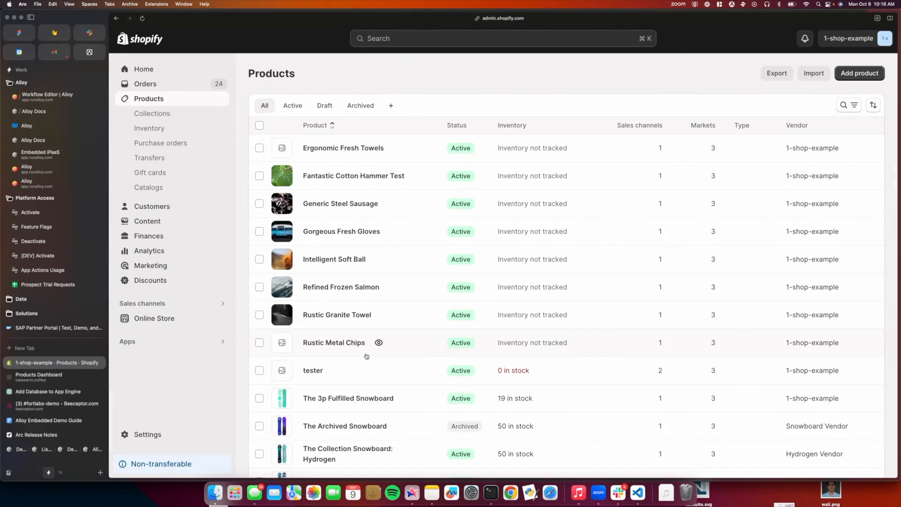
pyautogui.click(341, 343)
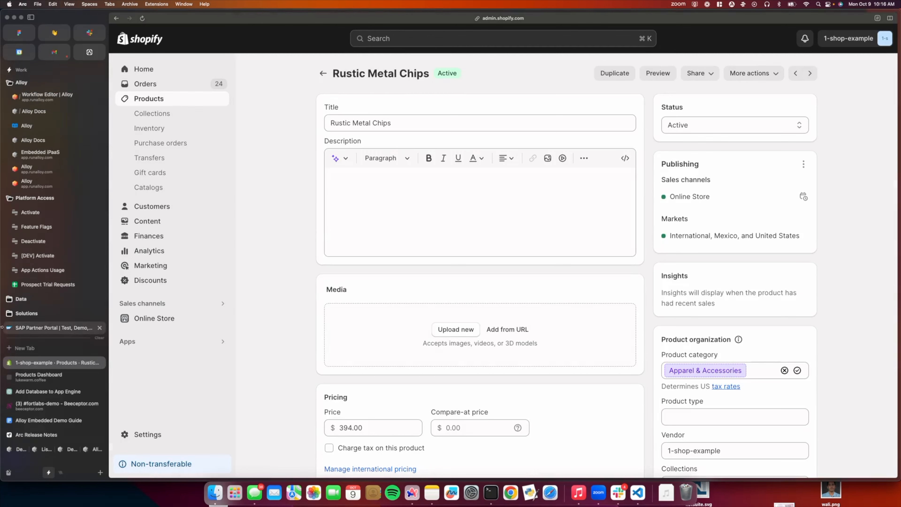
pyautogui.click(45, 378)
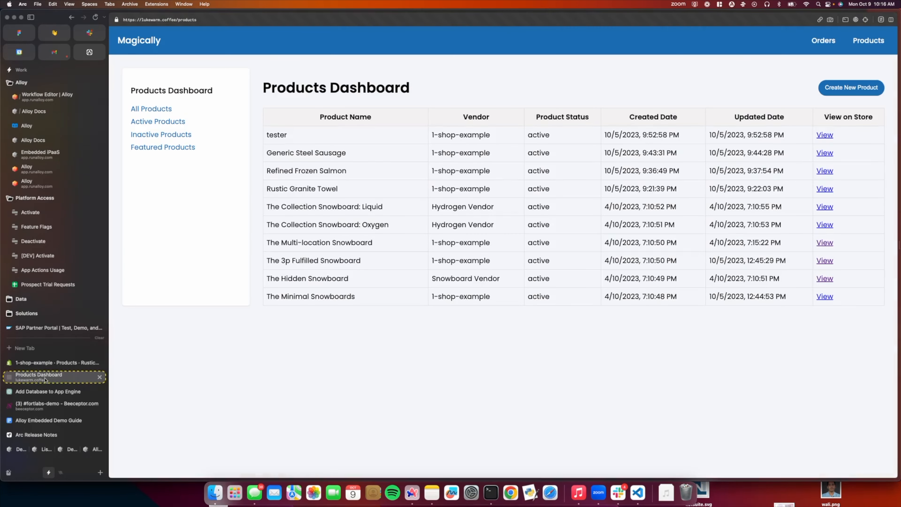
pyautogui.click(67, 96)
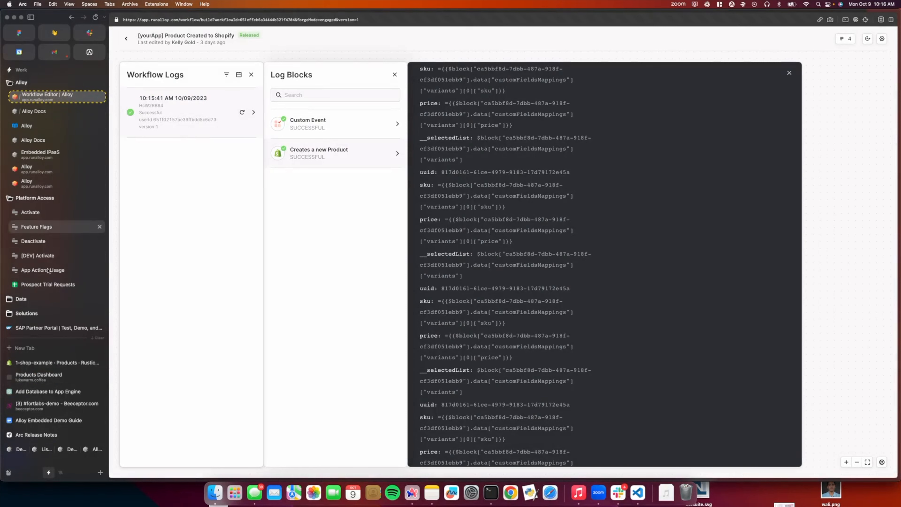
# Step: Create a sample order in Magically's Orders Dashboard and view the order list in the Shopify admin
pyautogui.click(44, 378)
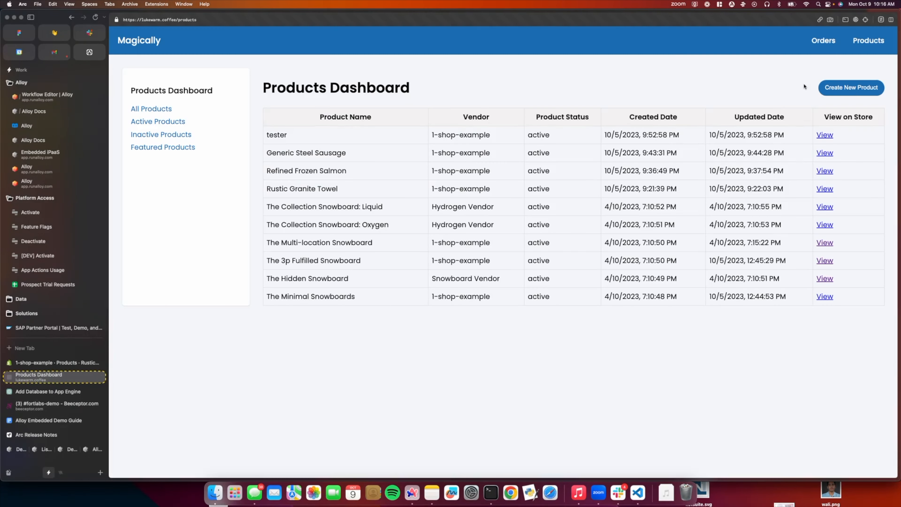
pyautogui.click(822, 40)
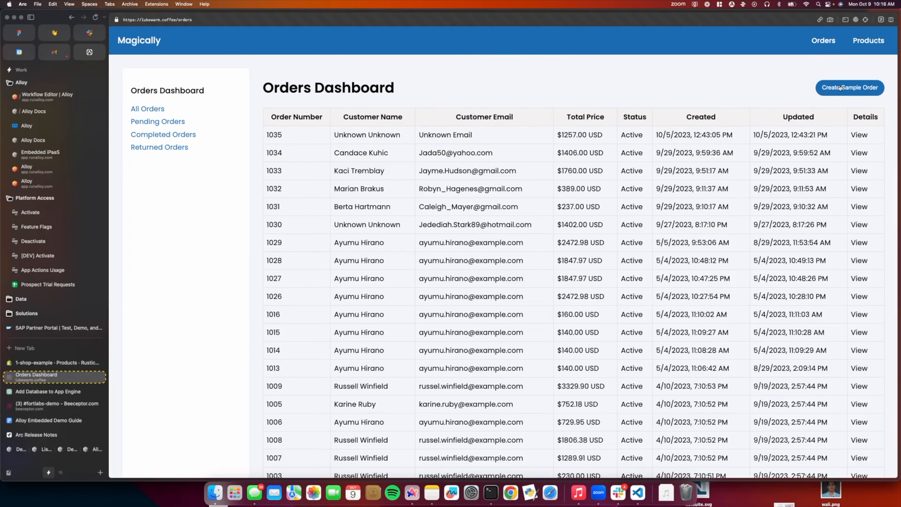
pyautogui.click(839, 88)
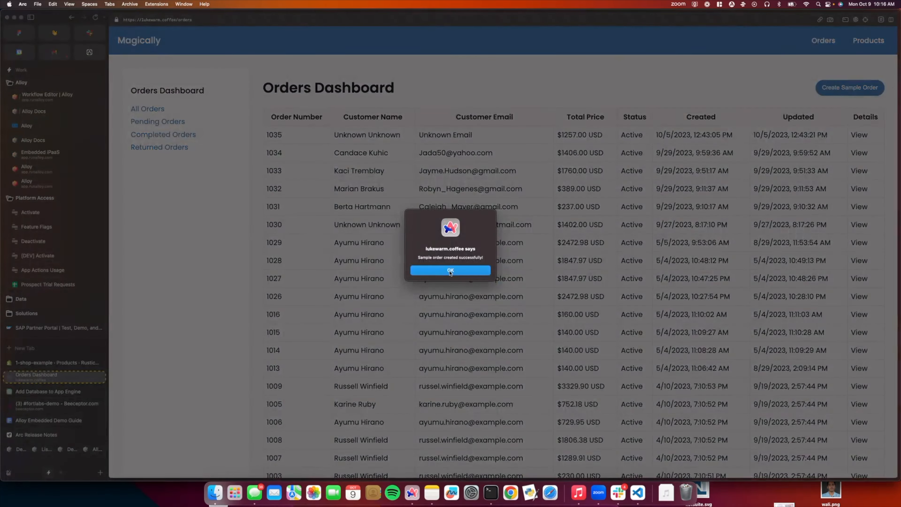
pyautogui.click(451, 267)
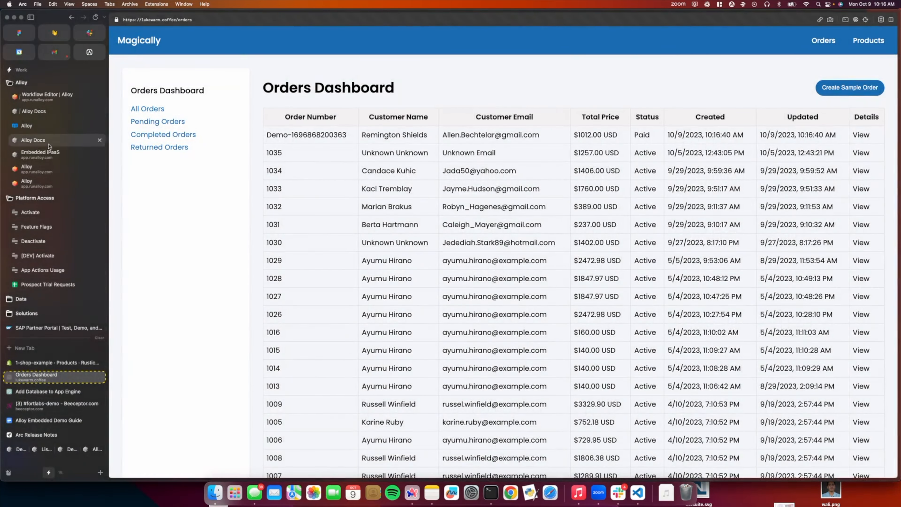
pyautogui.click(51, 361)
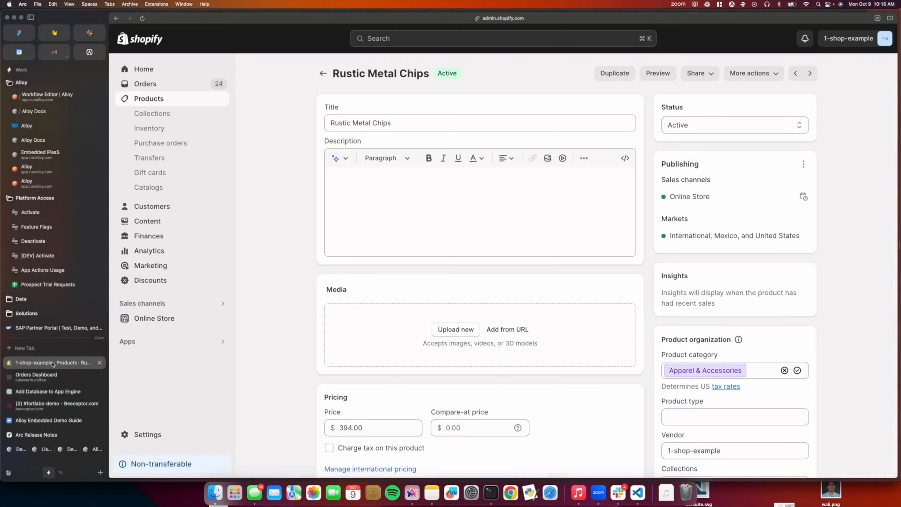
pyautogui.click(159, 85)
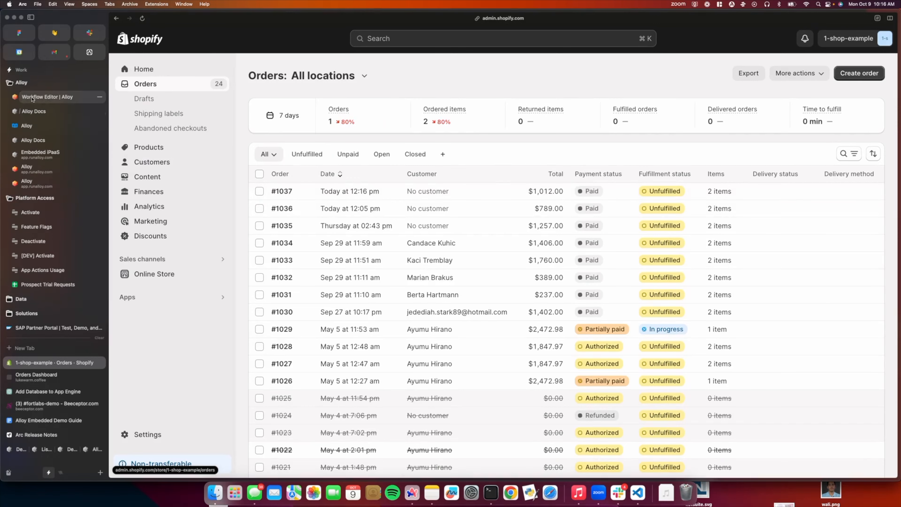
# Step: Examine the latest run log of the [yourApp] Order Created to Shopify workflow in Alloy and return to the integration's workflow list
pyautogui.click(46, 96)
pyautogui.click(126, 39)
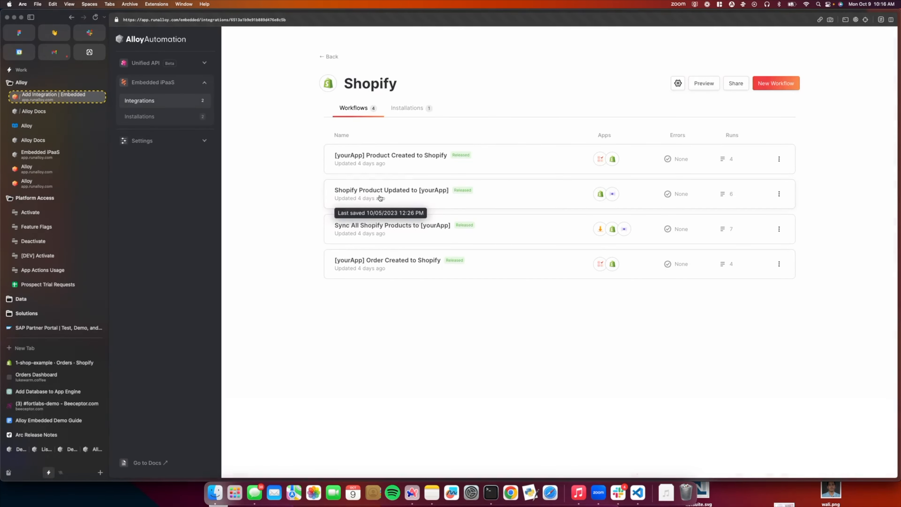
pyautogui.click(378, 263)
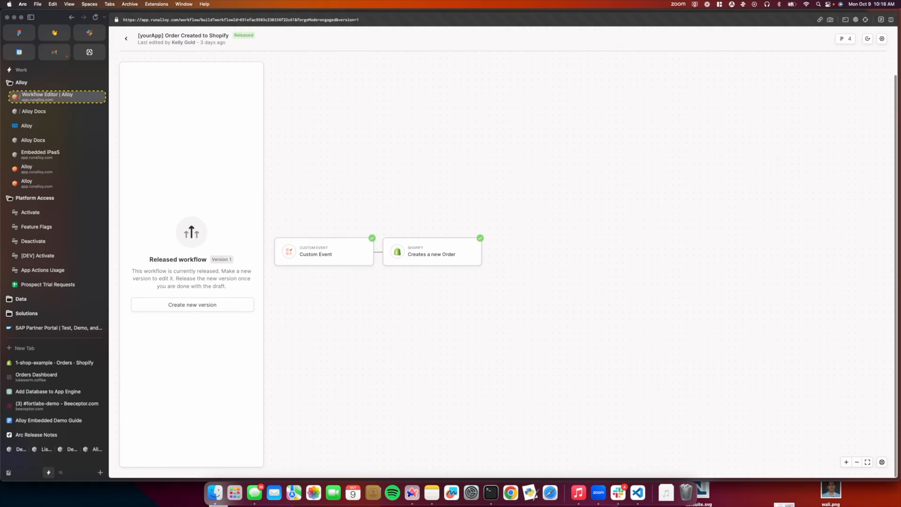
pyautogui.click(842, 39)
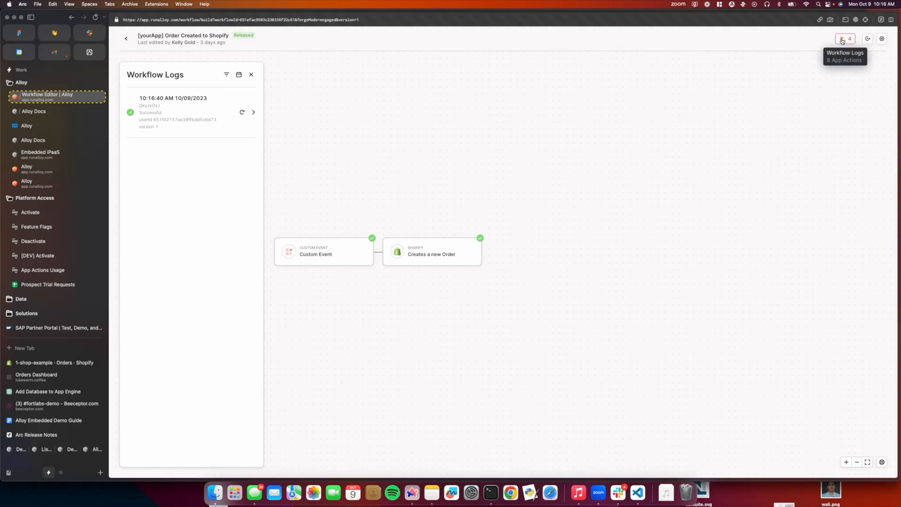
pyautogui.click(187, 117)
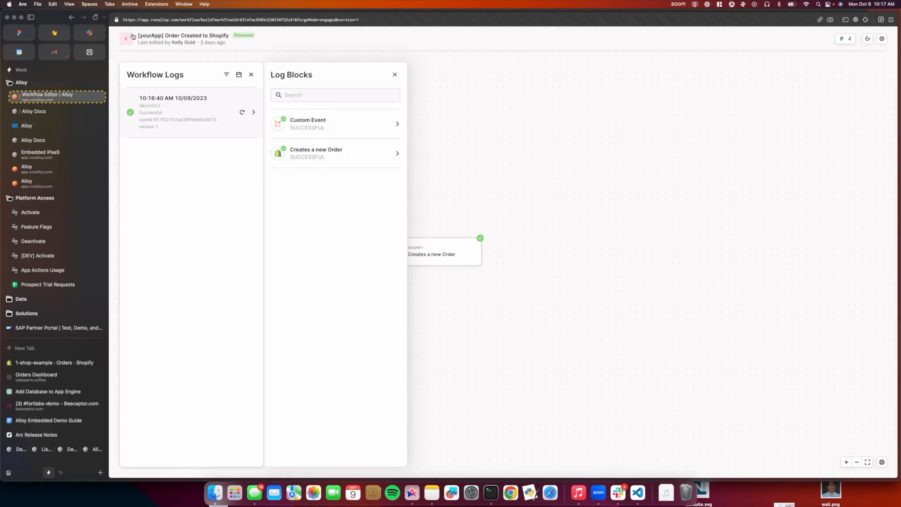
pyautogui.click(126, 38)
# Step: Rename the Fantastic Cotton Hammer Test product to Fantastic Cotton in the Shopify admin and save it
pyautogui.click(55, 365)
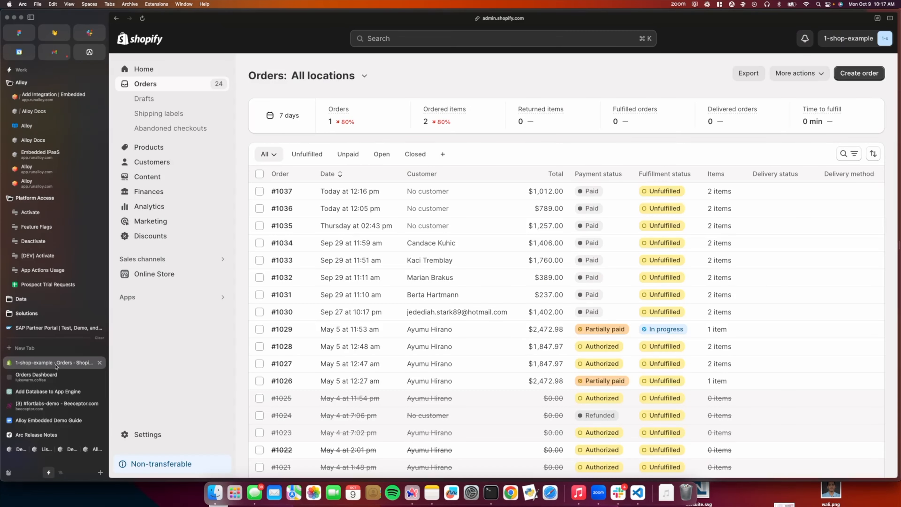
pyautogui.click(156, 148)
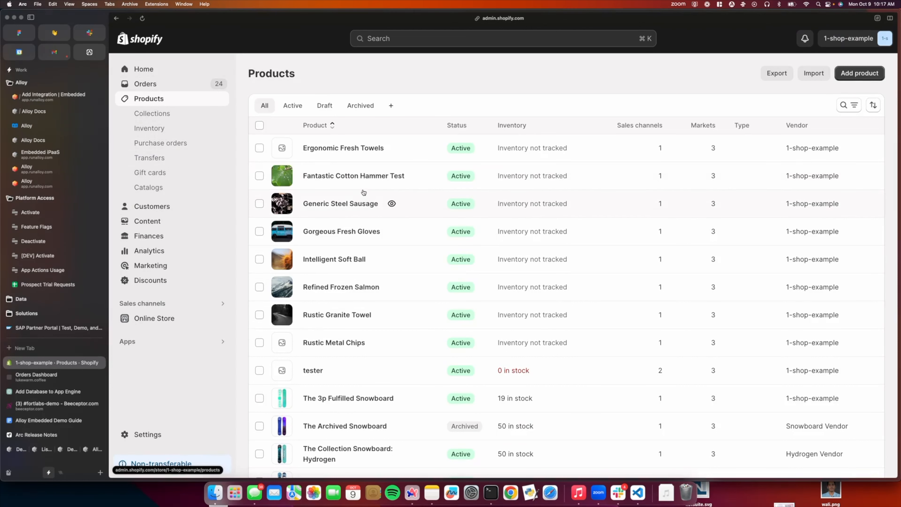
pyautogui.click(360, 175)
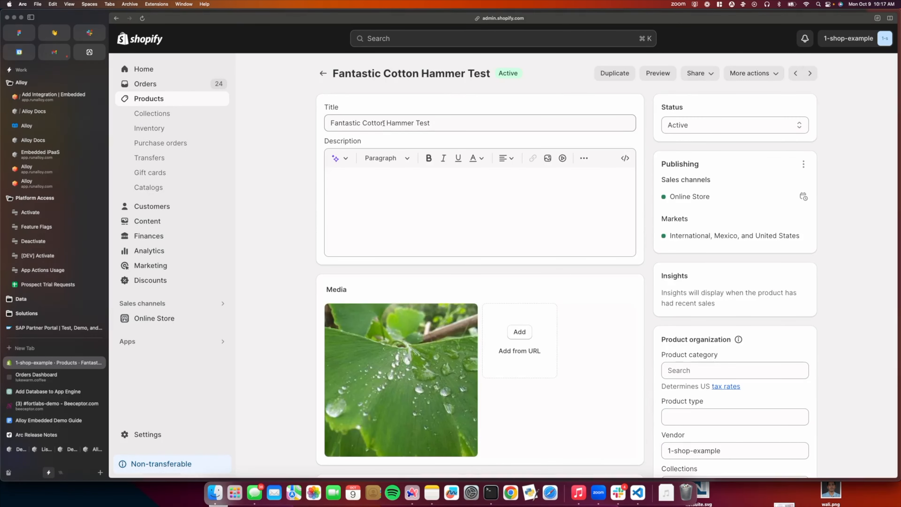
pyautogui.moveTo(384, 123); pyautogui.dragTo(539, 128)
pyautogui.press('BackSpace')
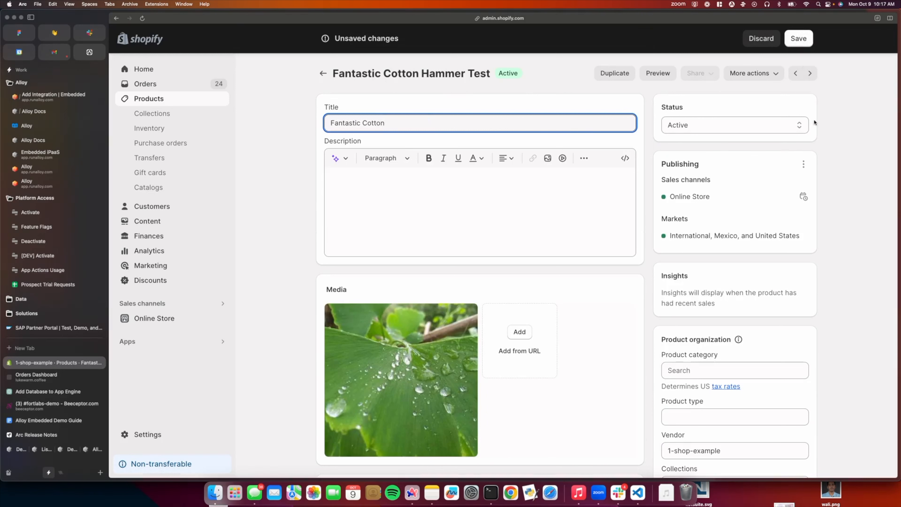
pyautogui.click(802, 40)
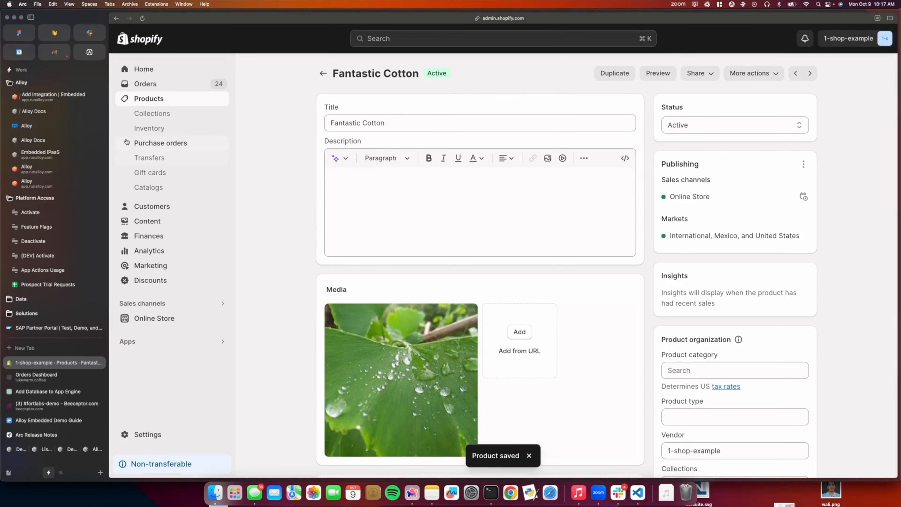
# Step: Examine the trigger block's data in the latest Shopify Product Updated to [yourApp] run log in Alloy and return to the workflow list
pyautogui.click(60, 98)
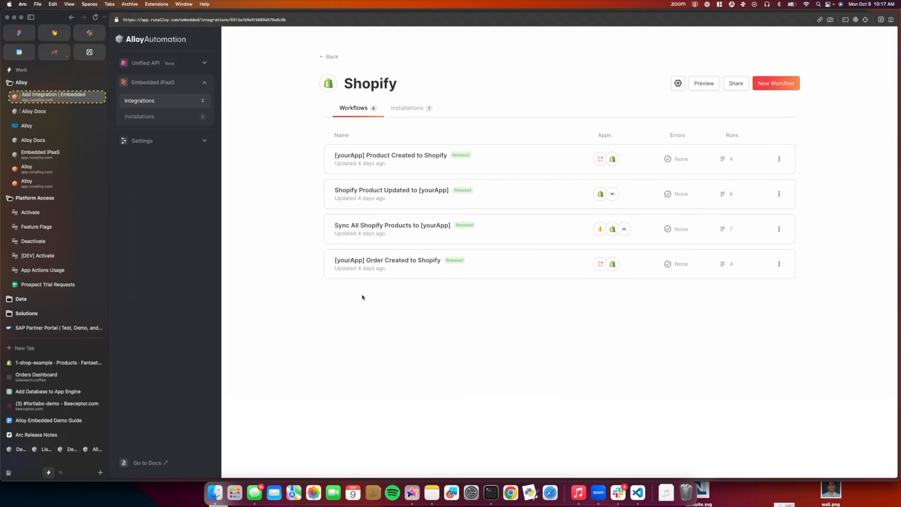
pyautogui.click(412, 196)
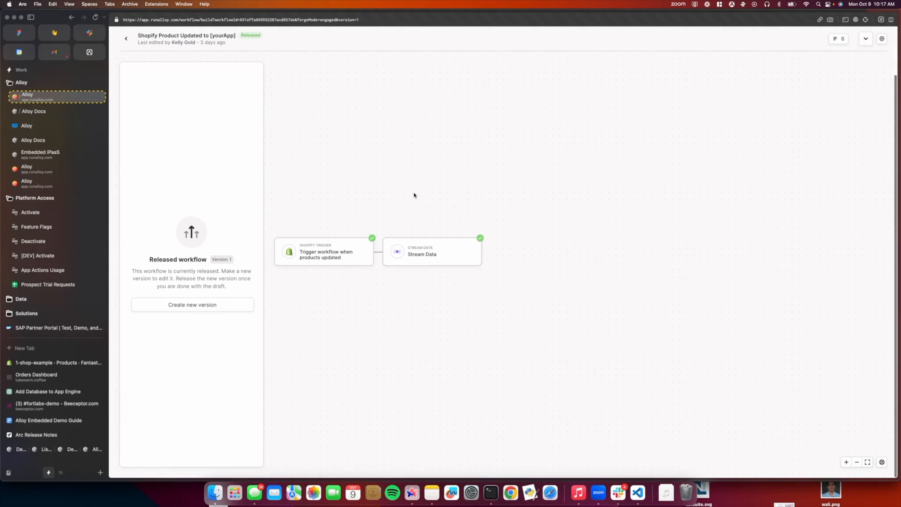
pyautogui.click(844, 39)
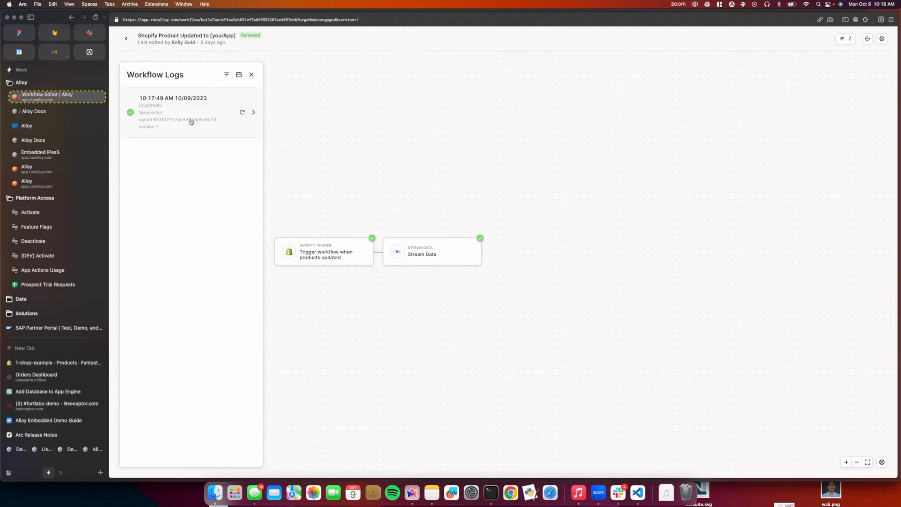
pyautogui.click(202, 119)
pyautogui.click(318, 136)
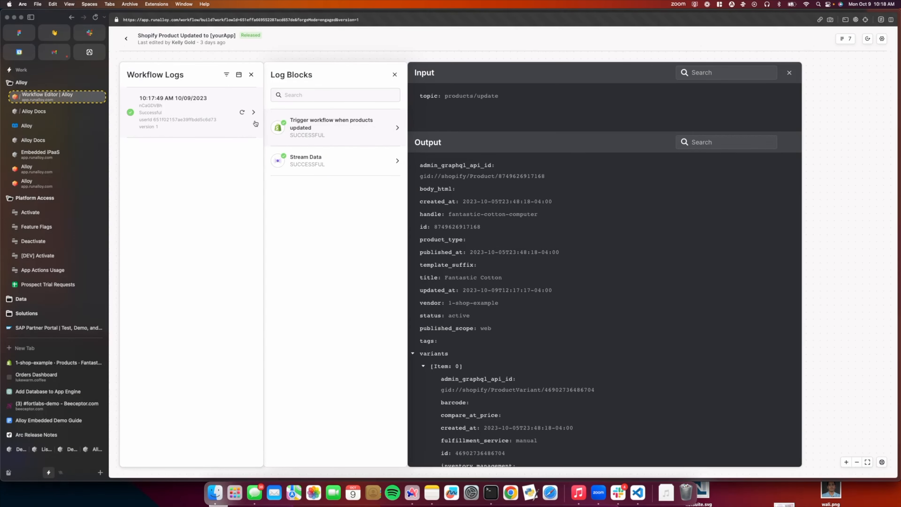
pyautogui.click(126, 38)
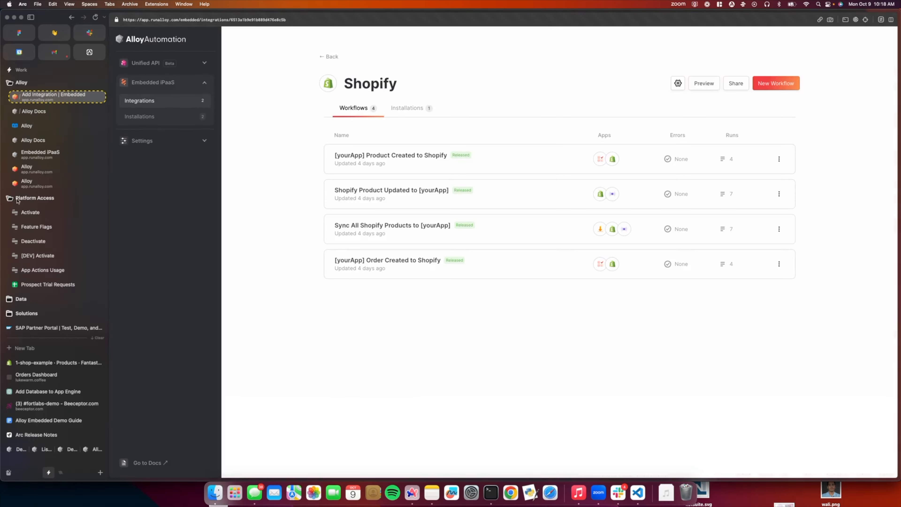